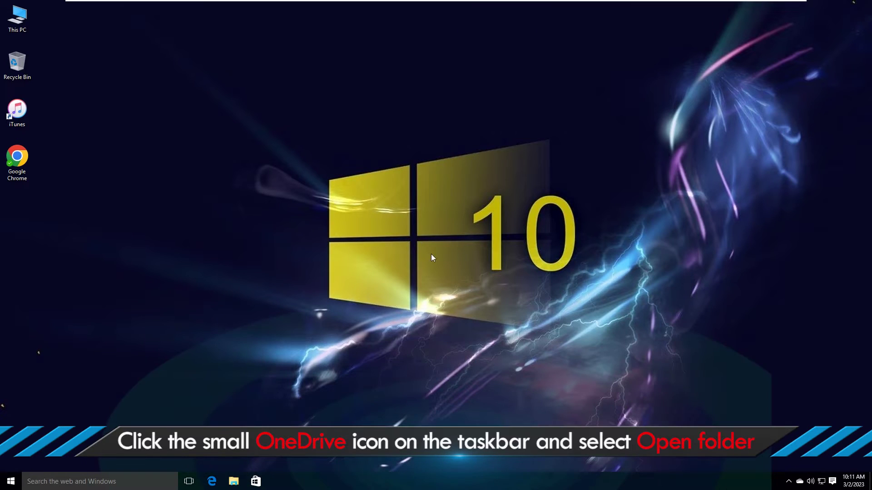
# Step: Open the OneDrive panel from the system tray and open the OneDrive folder
pyautogui.click(800, 485)
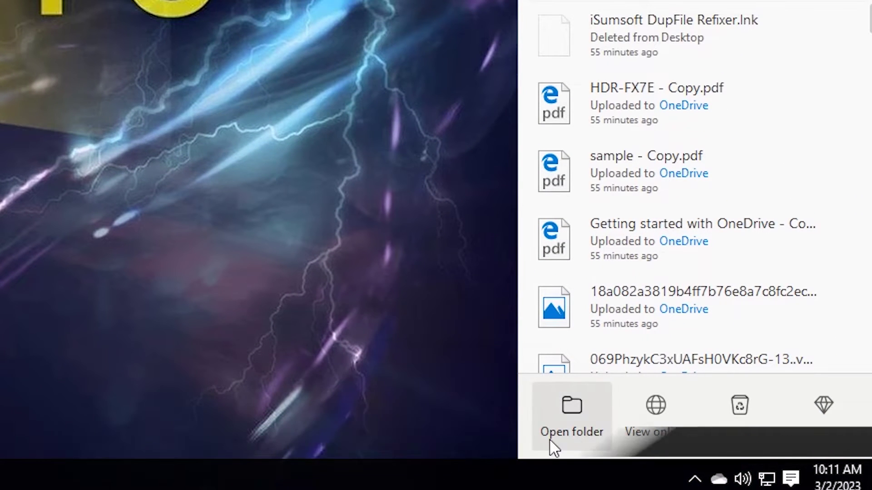
pyautogui.click(577, 417)
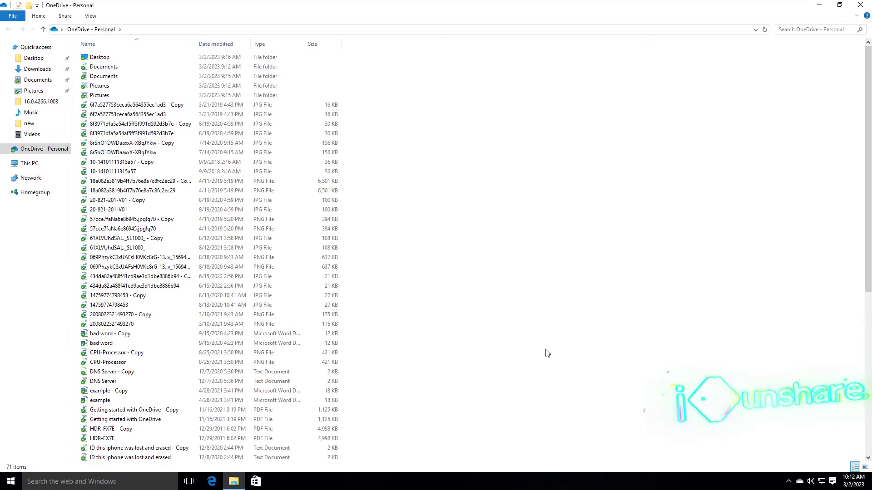
# Step: Scroll through the 71 OneDrive - Personal files and back to the top
pyautogui.scroll(-2, 255, 247)
pyautogui.scroll(-5, 254, 246)
pyautogui.scroll(1, 254, 247)
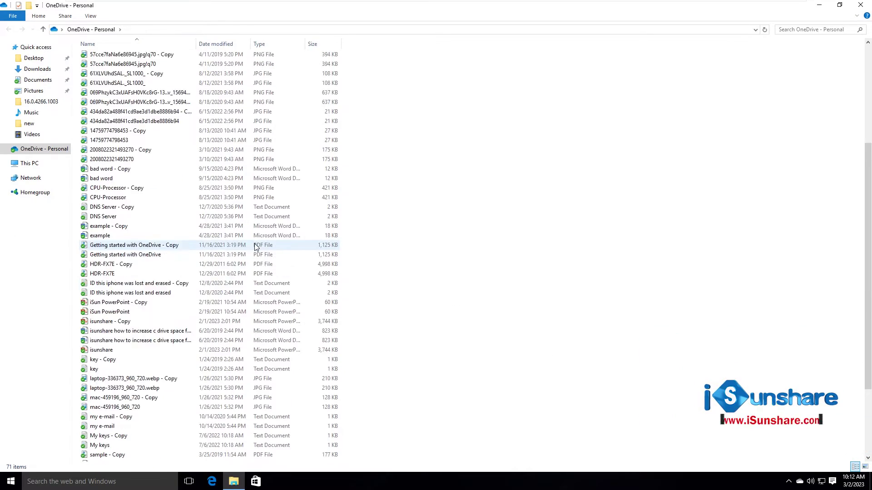
pyautogui.scroll(5, 255, 247)
pyautogui.scroll(1, 256, 248)
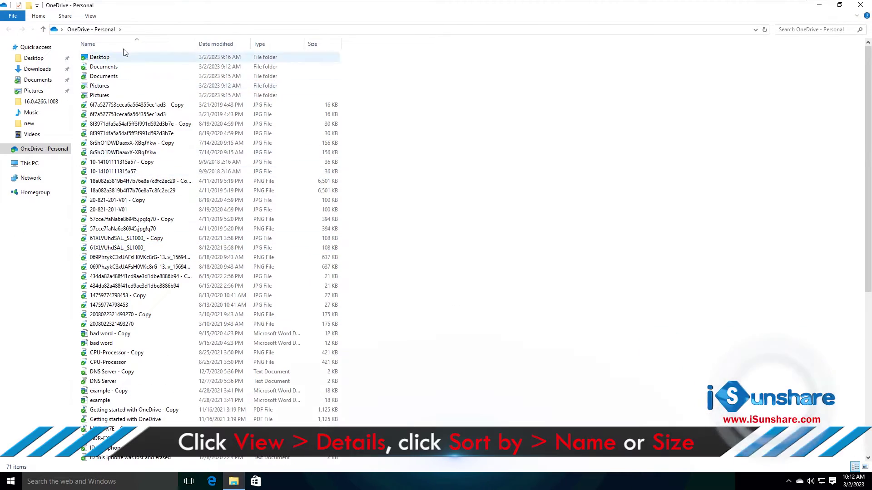
# Step: Set the OneDrive listing to Details layout sorted by Name, then scroll to check the pairs
pyautogui.click(90, 17)
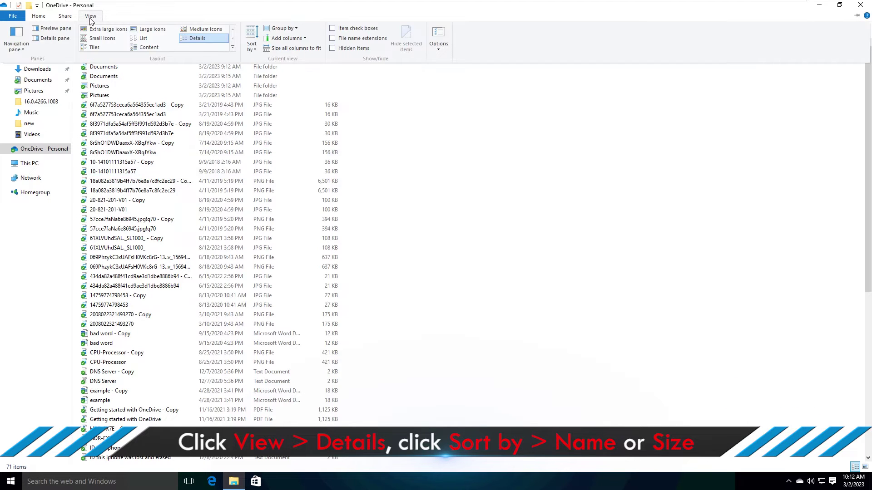
pyautogui.click(194, 39)
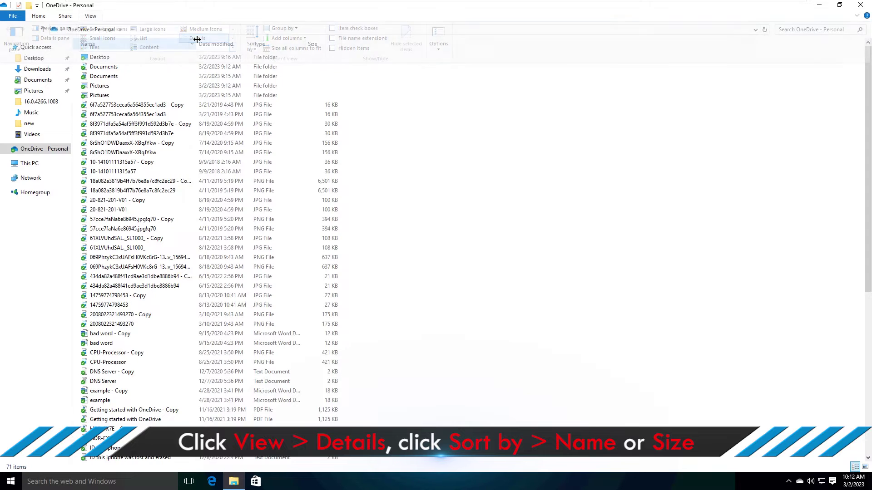
pyautogui.click(90, 16)
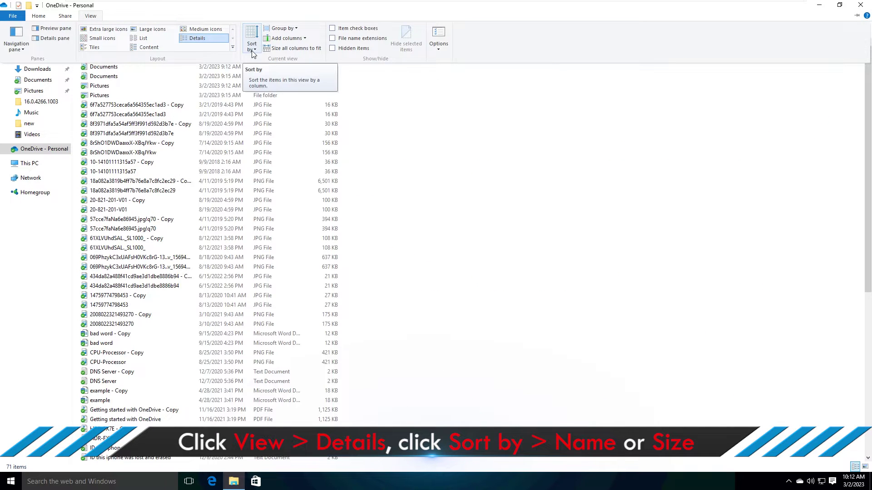
pyautogui.click(252, 50)
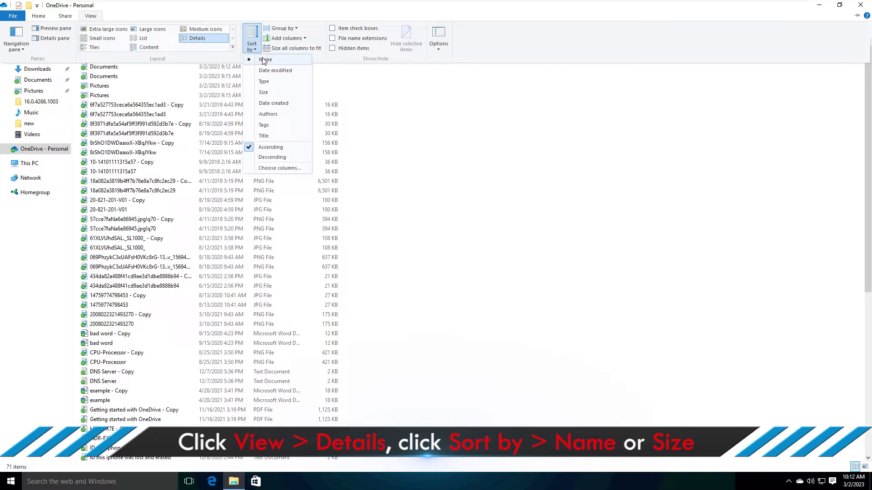
pyautogui.click(264, 60)
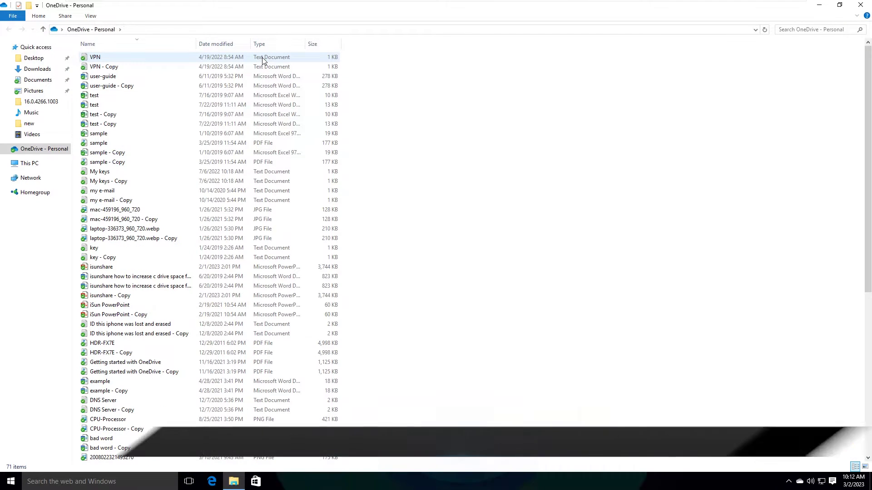
pyautogui.scroll(-3, 159, 152)
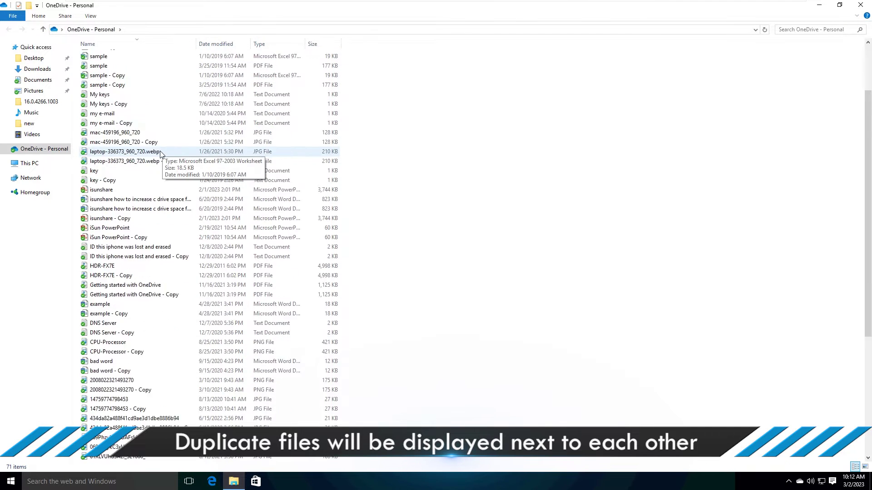
pyautogui.scroll(-6, 160, 153)
pyautogui.scroll(7, 160, 154)
pyautogui.scroll(2, 161, 154)
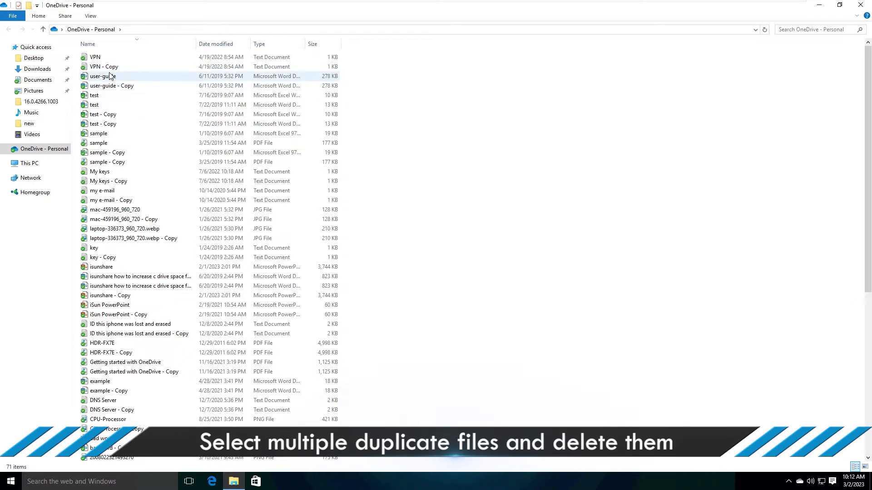
# Step: Select the ten '- Copy' files (VPN, user-guide, test, sample, keys, e-mail, images) and delete them
pyautogui.click(109, 68)
pyautogui.keyDown('ctrl'); pyautogui.click(119, 86); pyautogui.keyUp('ctrl')
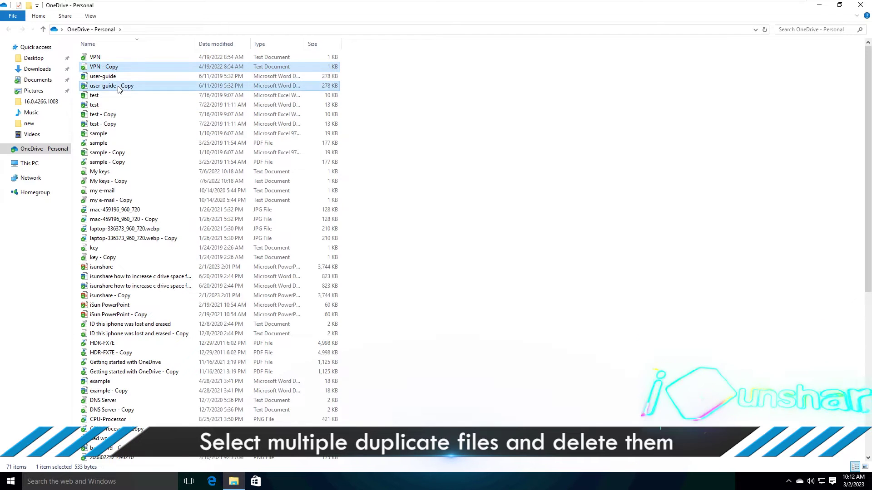
pyautogui.keyDown('ctrl'); pyautogui.click(109, 114); pyautogui.keyUp('ctrl')
pyautogui.keyDown('ctrl'); pyautogui.click(111, 124); pyautogui.keyUp('ctrl')
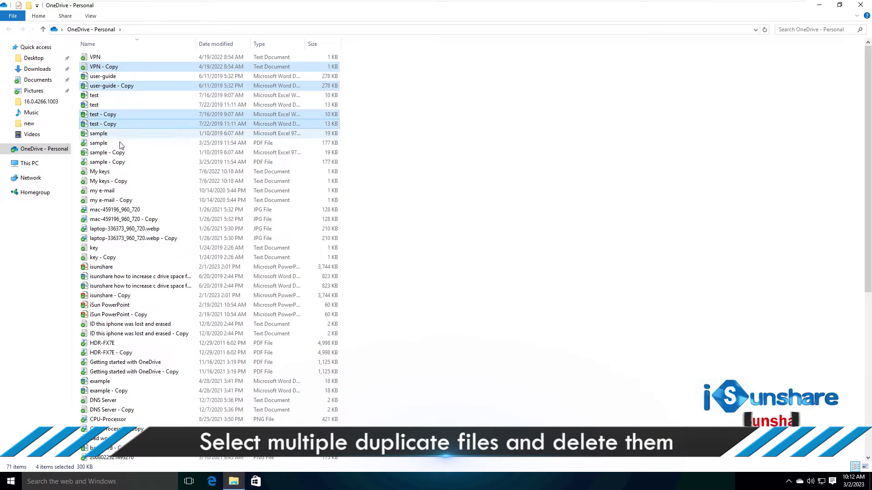
pyautogui.keyDown('ctrl'); pyautogui.click(116, 153); pyautogui.keyUp('ctrl')
pyautogui.keyDown('ctrl'); pyautogui.click(120, 162); pyautogui.keyUp('ctrl')
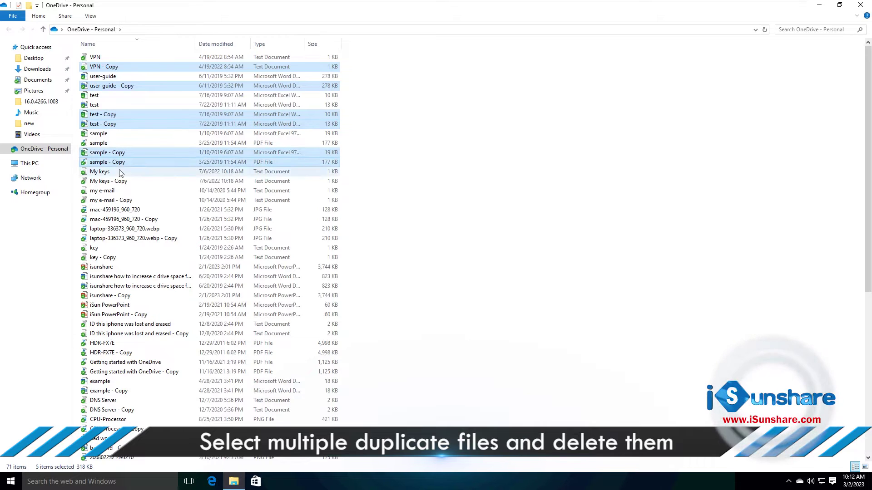
pyautogui.keyDown('ctrl'); pyautogui.click(119, 181); pyautogui.keyUp('ctrl')
pyautogui.keyDown('ctrl'); pyautogui.click(121, 200); pyautogui.keyUp('ctrl')
pyautogui.keyDown('ctrl'); pyautogui.click(128, 219); pyautogui.keyUp('ctrl')
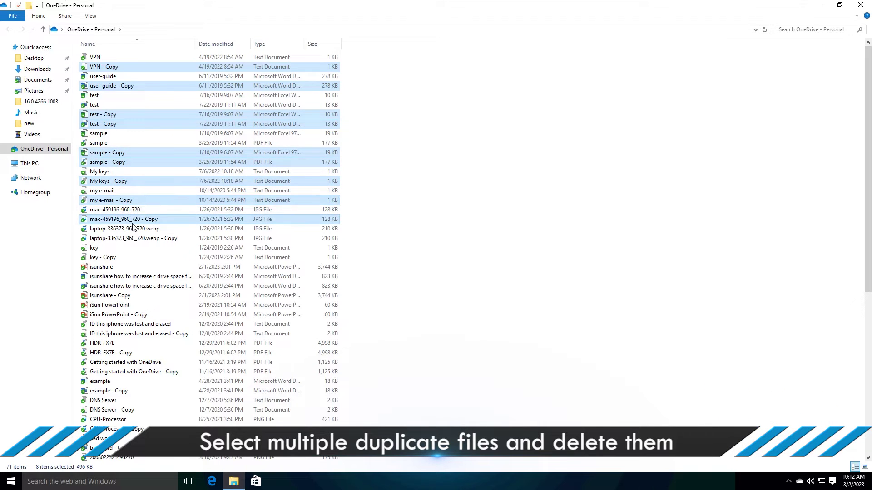
pyautogui.keyDown('ctrl'); pyautogui.click(129, 238); pyautogui.keyUp('ctrl')
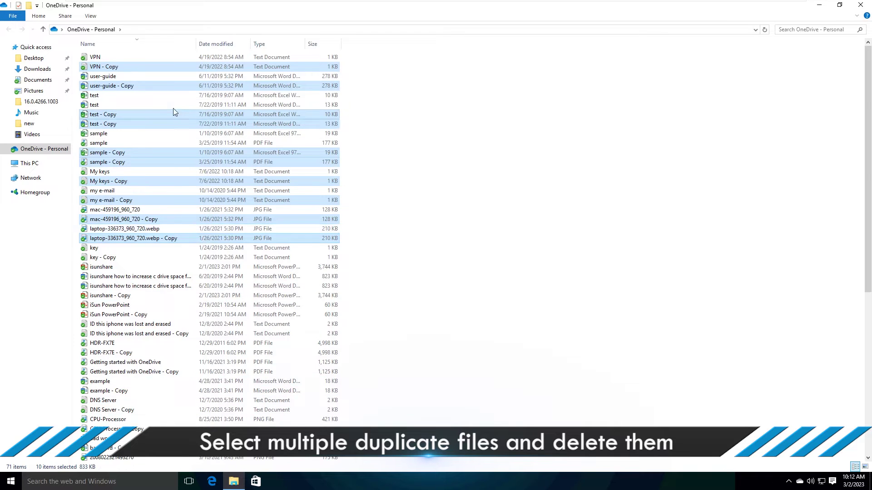
pyautogui.rightClick(113, 72)
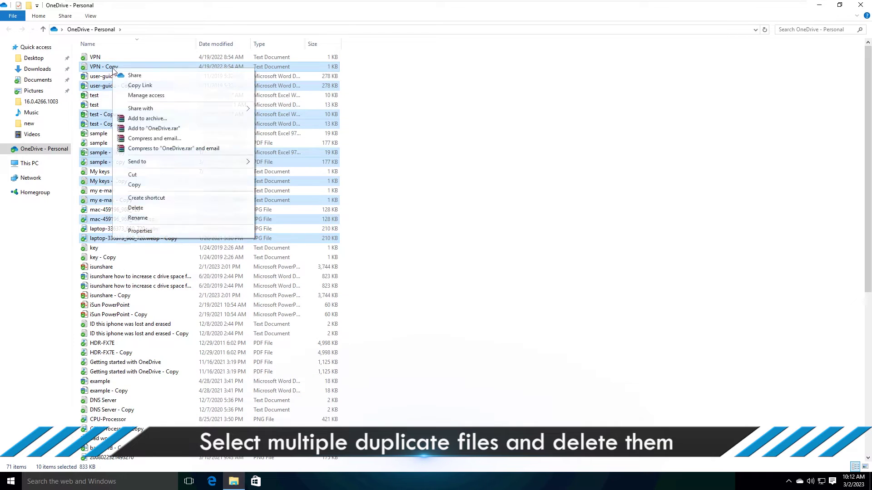
pyautogui.click(136, 208)
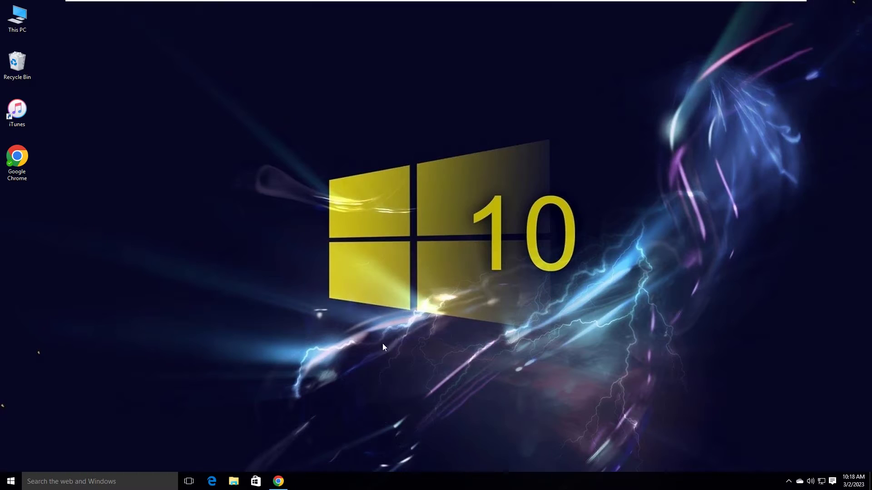
pyautogui.click(283, 482)
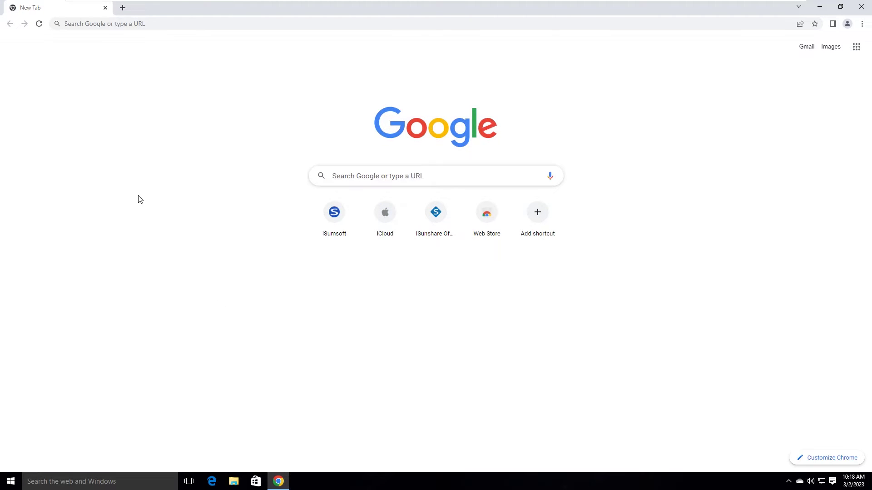
pyautogui.click(77, 24)
pyautogui.write('www')
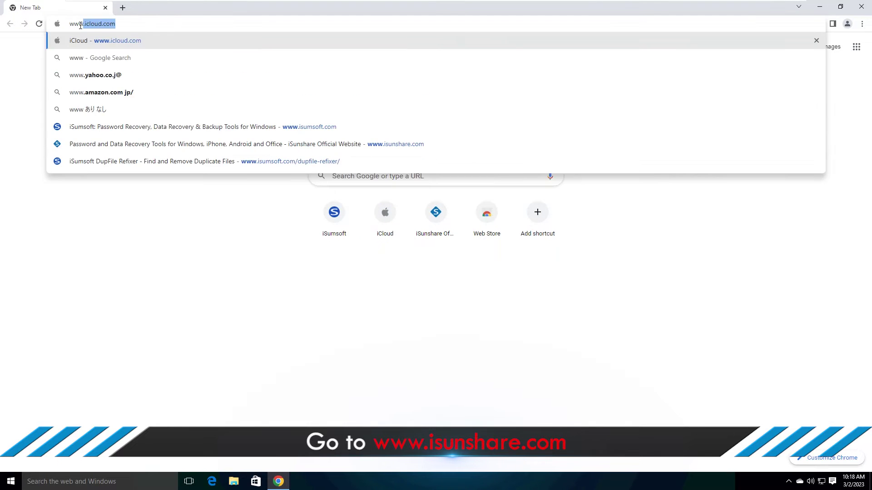
pyautogui.write('.isunshare.co')
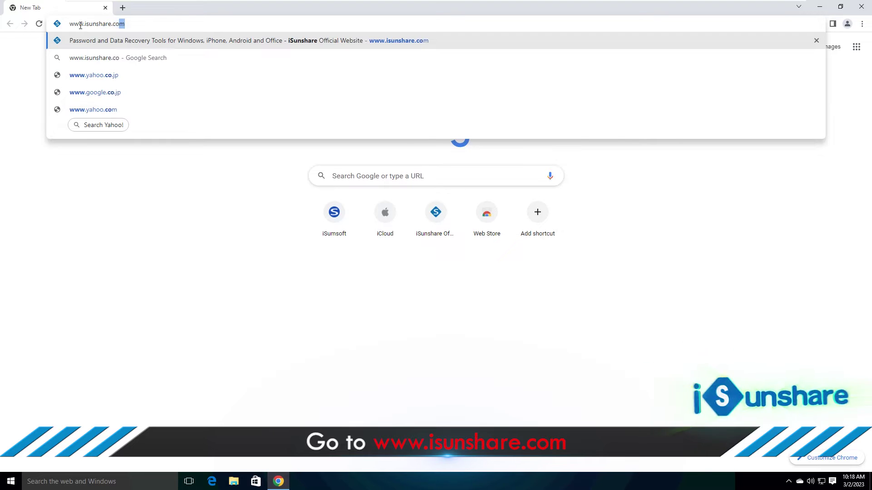
pyautogui.write('m')
pyautogui.press('Return')
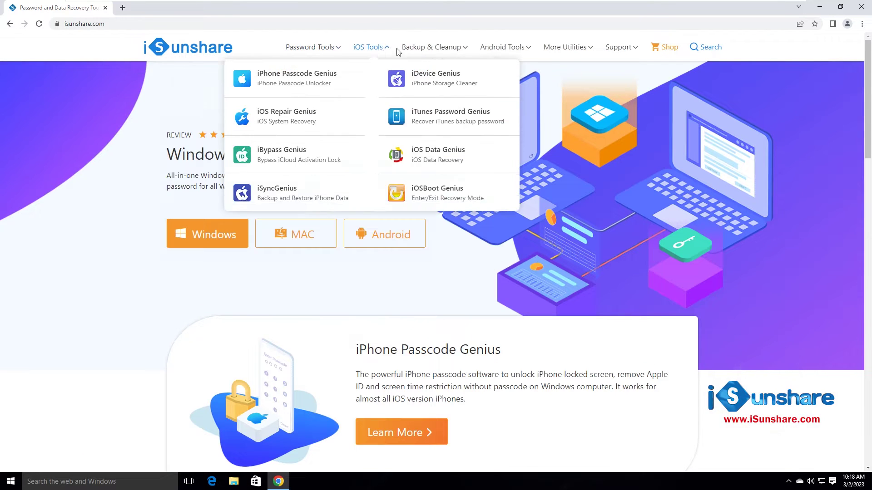
pyautogui.moveTo(568, 47)
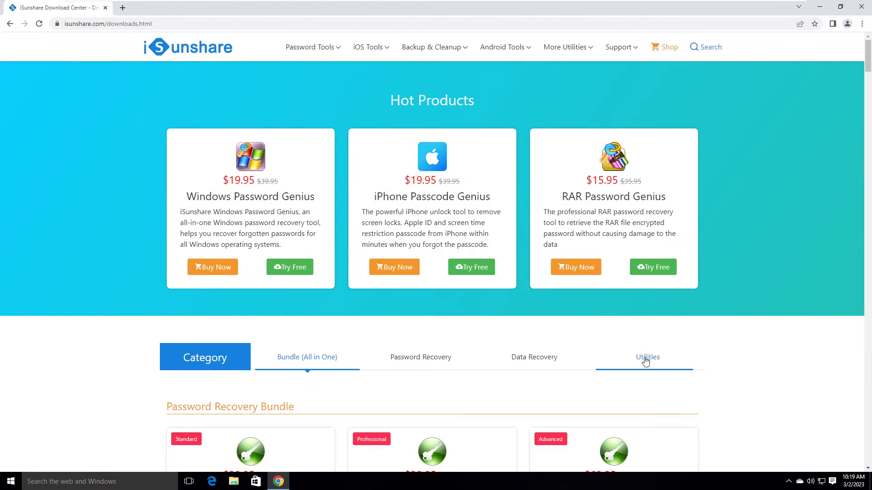
# Step: Go to the Utilities products section and open the DupFiles Genius page
pyautogui.click(645, 359)
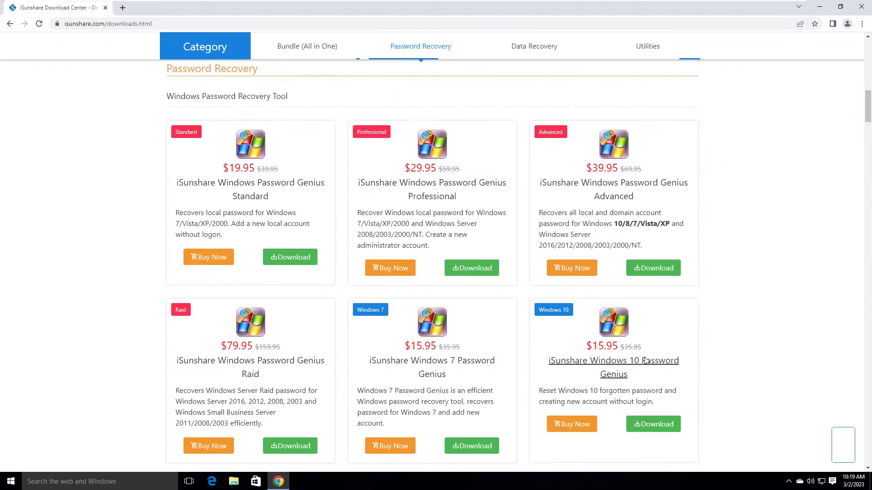
pyautogui.moveTo(868, 366); pyautogui.dragTo(864, 448)
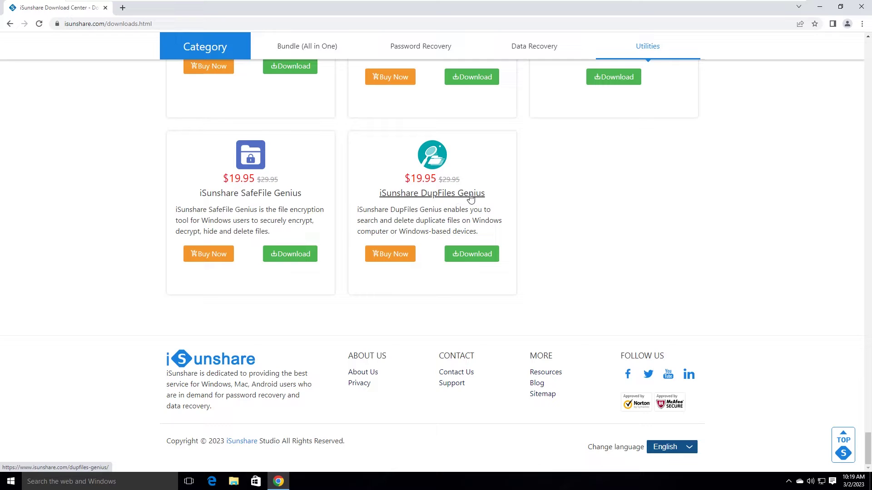
pyautogui.click(434, 194)
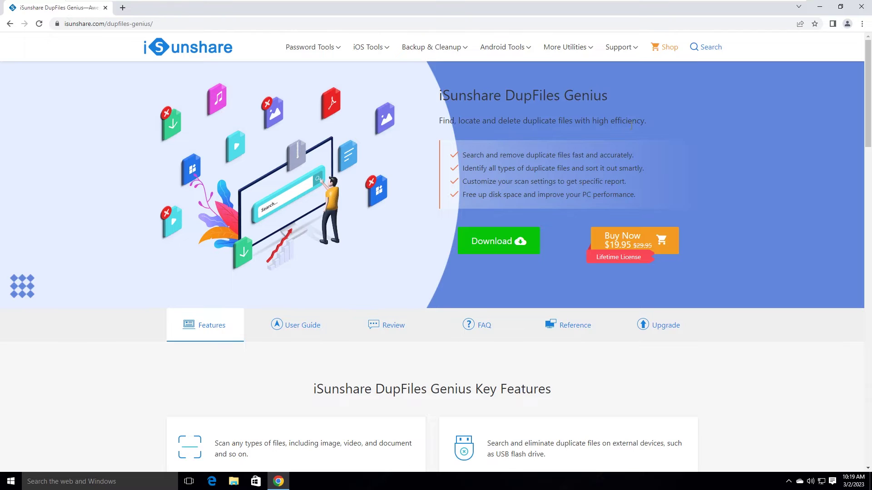
# Step: Download and run the DupFiles Genius 3.1.2.3 installer, accept the license, and launch it
pyautogui.click(494, 245)
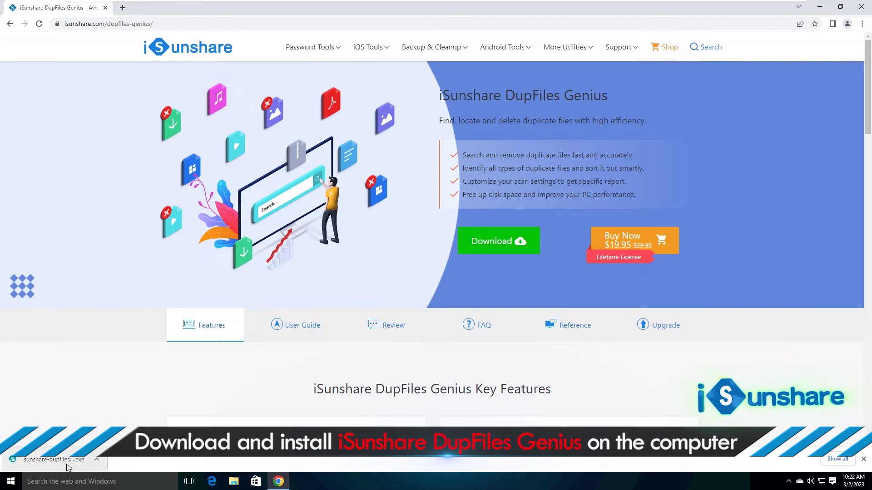
pyautogui.click(67, 465)
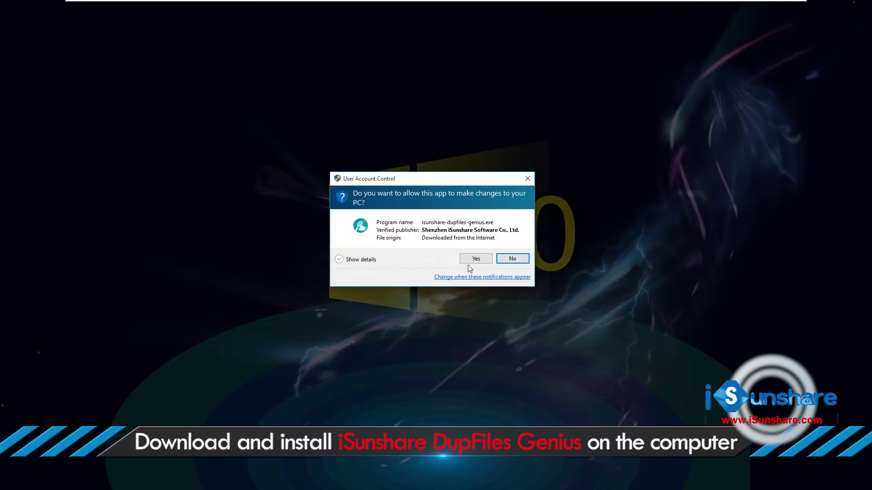
pyautogui.click(473, 258)
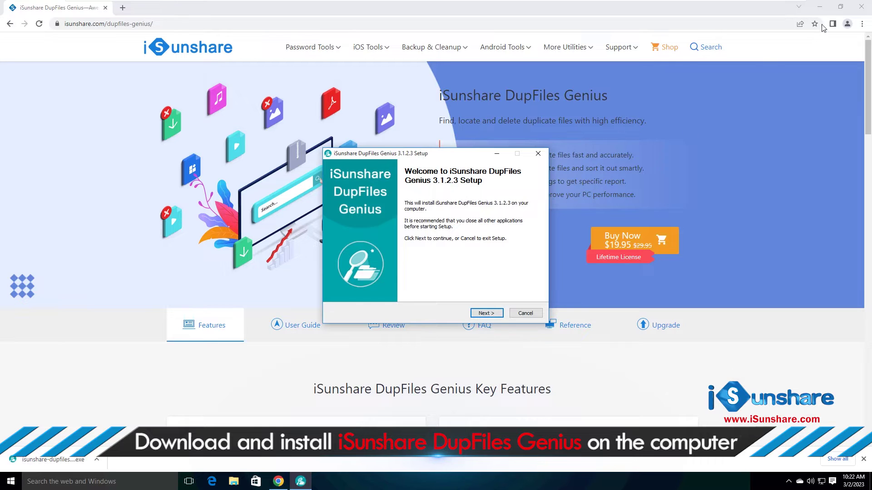
pyautogui.click(861, 7)
pyautogui.click(486, 313)
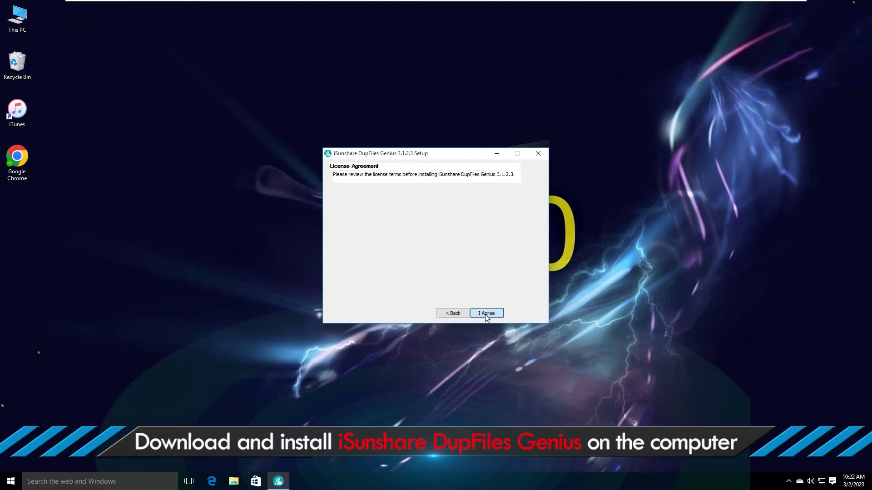
pyautogui.click(489, 314)
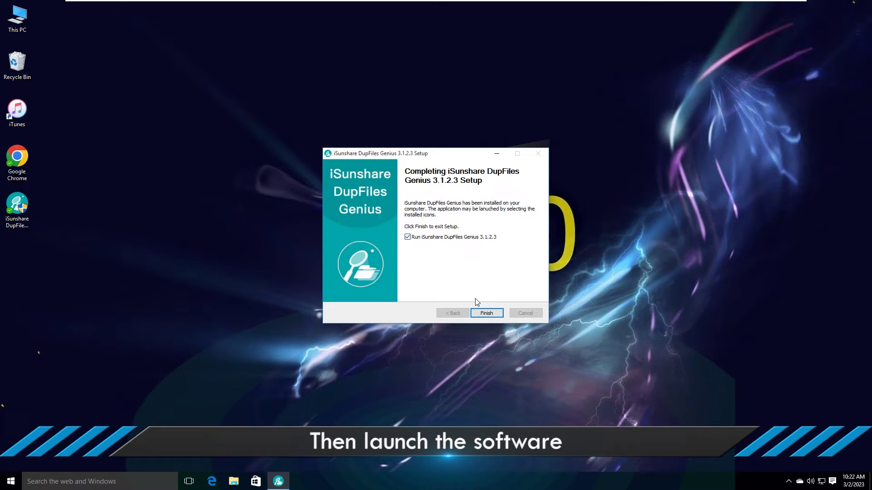
pyautogui.click(486, 313)
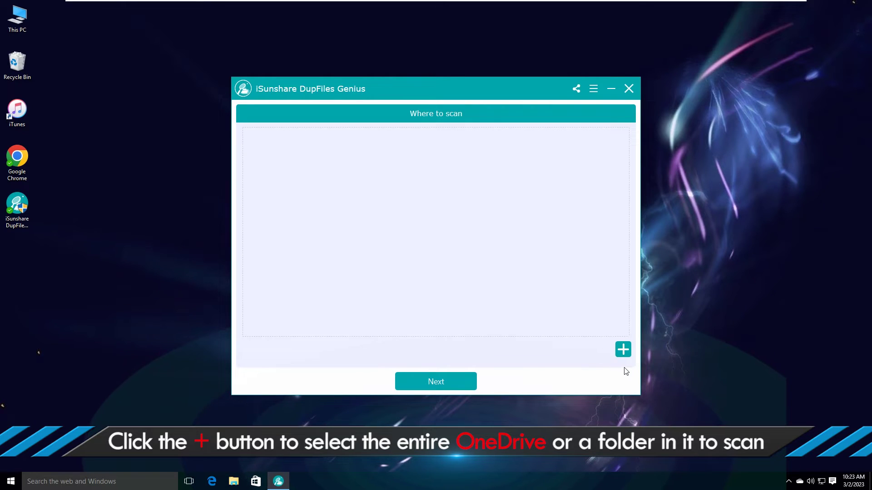
# Step: Add C:\Users\AK\OneDrive as the folder to scan
pyautogui.click(624, 351)
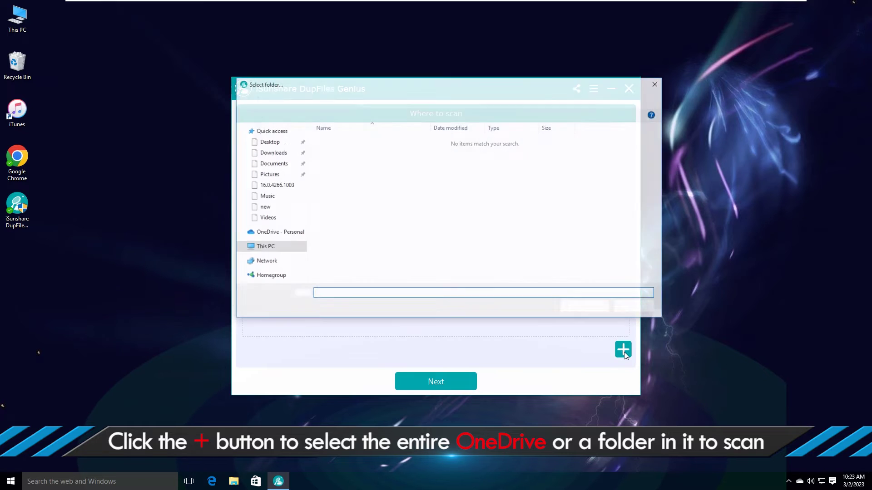
pyautogui.click(269, 249)
pyautogui.doubleClick(373, 214)
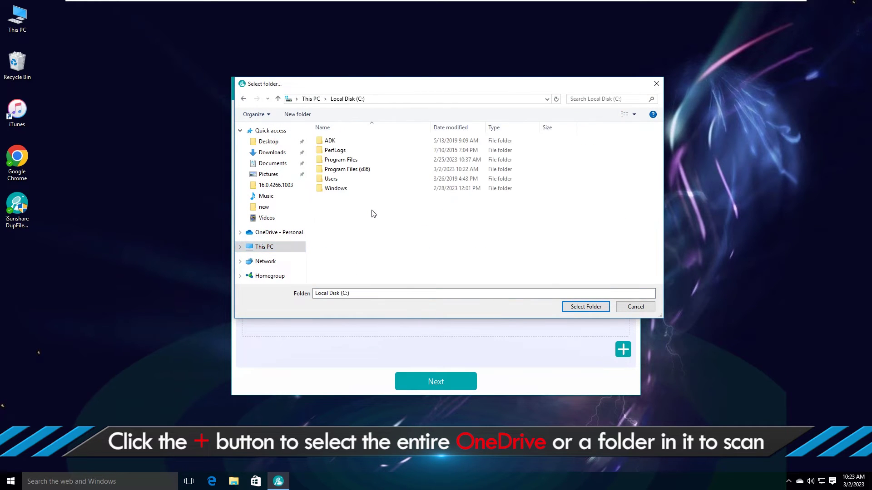
pyautogui.doubleClick(334, 179)
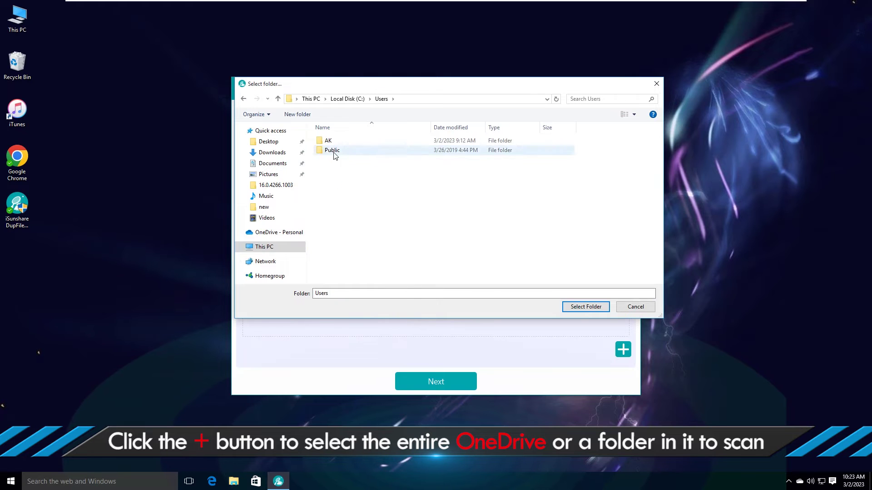
pyautogui.click(330, 141)
pyautogui.doubleClick(330, 142)
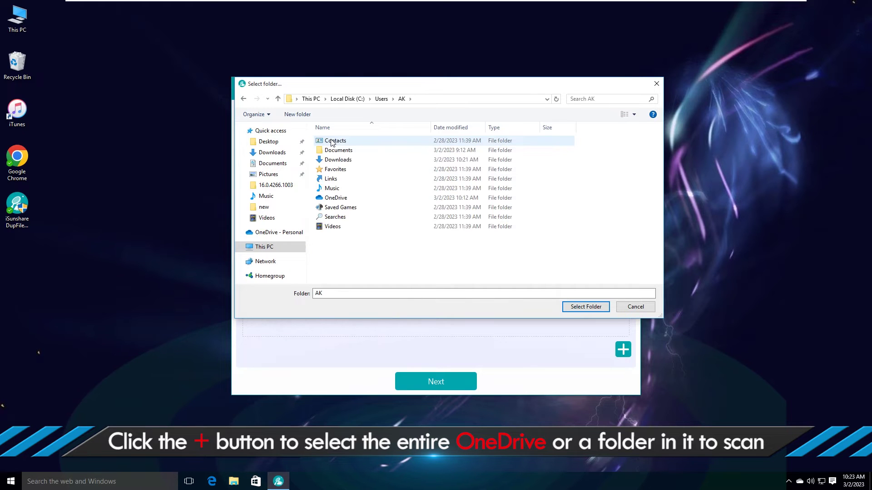
pyautogui.click(339, 199)
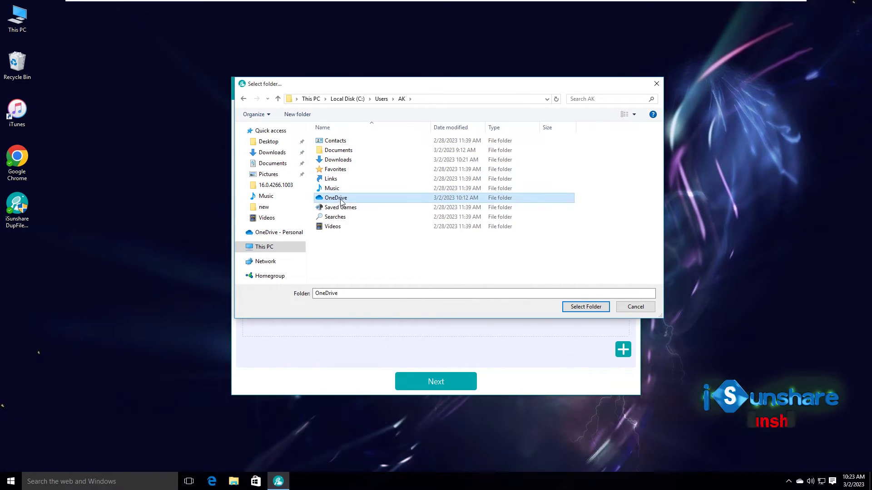
pyautogui.click(586, 307)
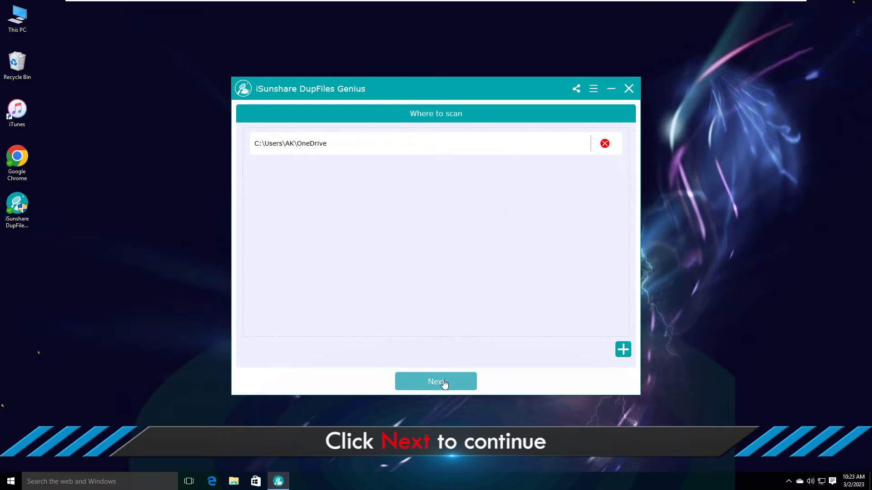
# Step: Scan OneDrive with all file types checked and scroll through the duplicate files report
pyautogui.click(444, 385)
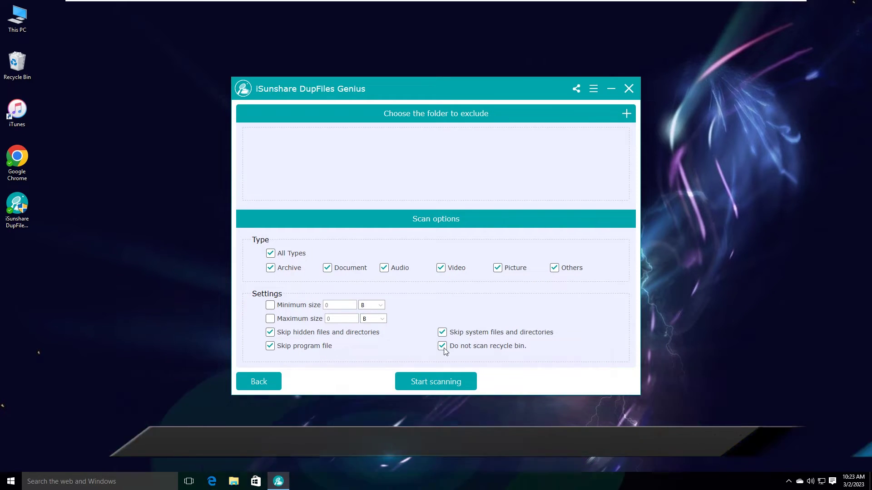
pyautogui.click(434, 385)
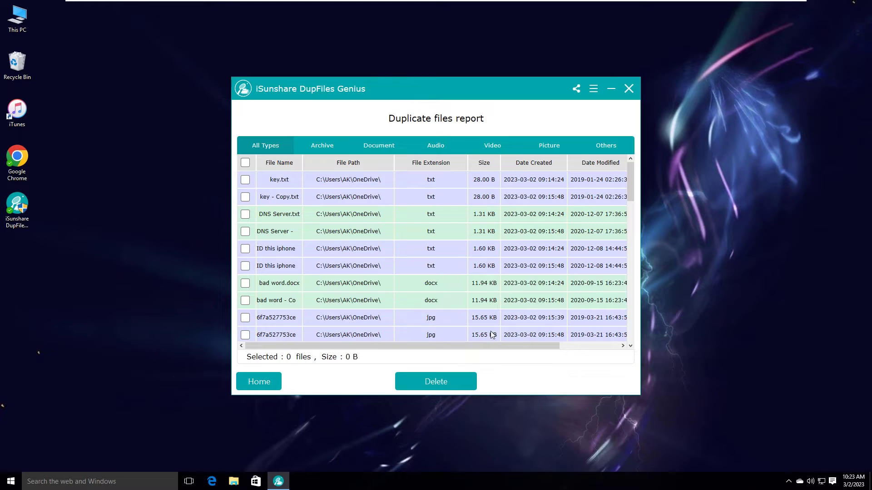
pyautogui.scroll(-3, 346, 214)
pyautogui.scroll(-3, 346, 215)
pyautogui.scroll(-3, 346, 216)
pyautogui.scroll(-3, 347, 215)
pyautogui.scroll(-2, 347, 216)
pyautogui.scroll(-2, 347, 216)
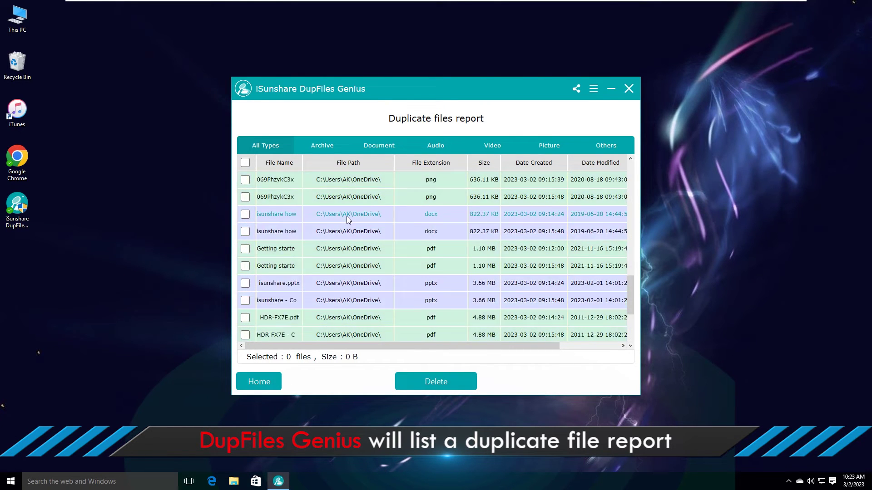
pyautogui.scroll(5, 347, 216)
pyautogui.scroll(5, 347, 216)
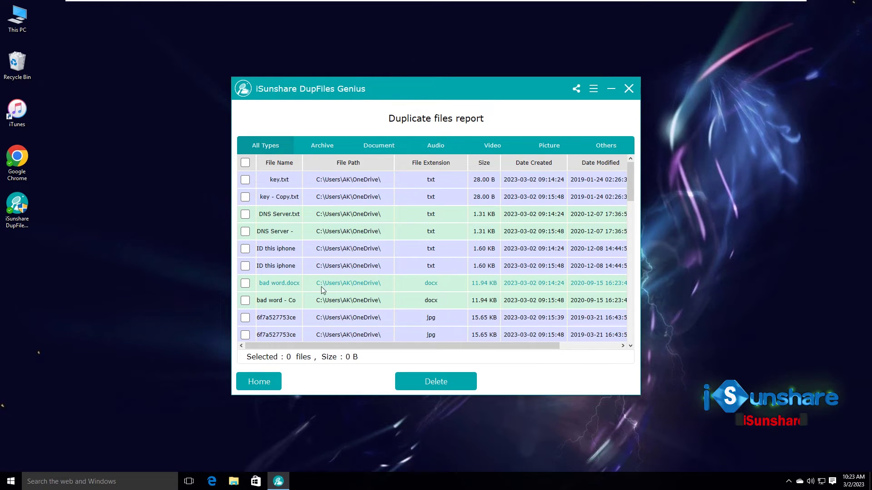
# Step: Tick the select-all checkbox to mark every duplicate copy, then review the list
pyautogui.click(246, 163)
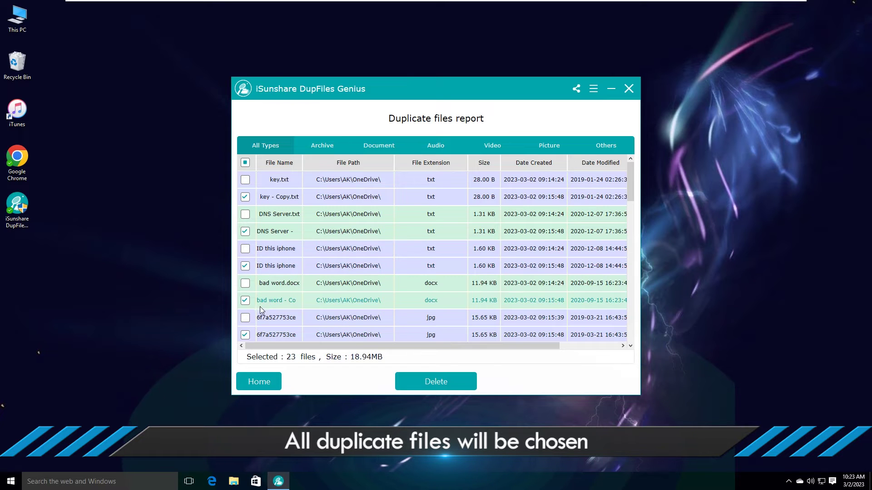
pyautogui.scroll(-2, 305, 299)
pyautogui.scroll(-1, 304, 299)
pyautogui.scroll(-1, 304, 299)
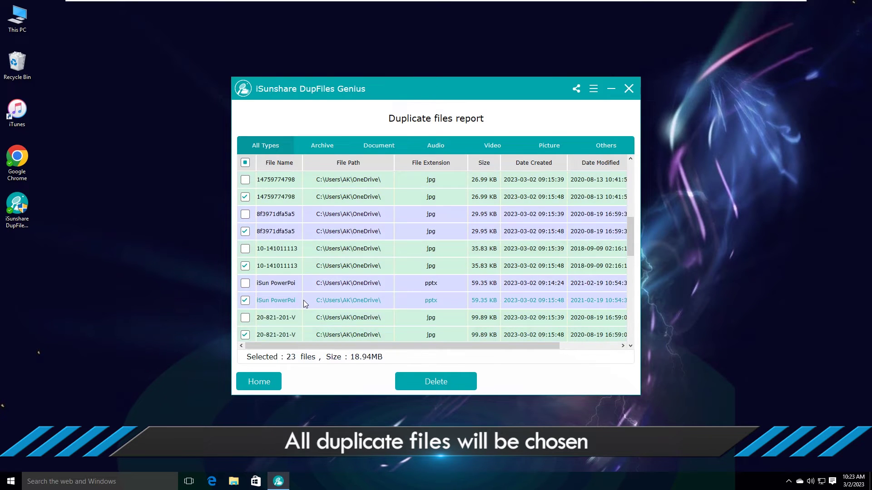
pyautogui.scroll(-1, 303, 300)
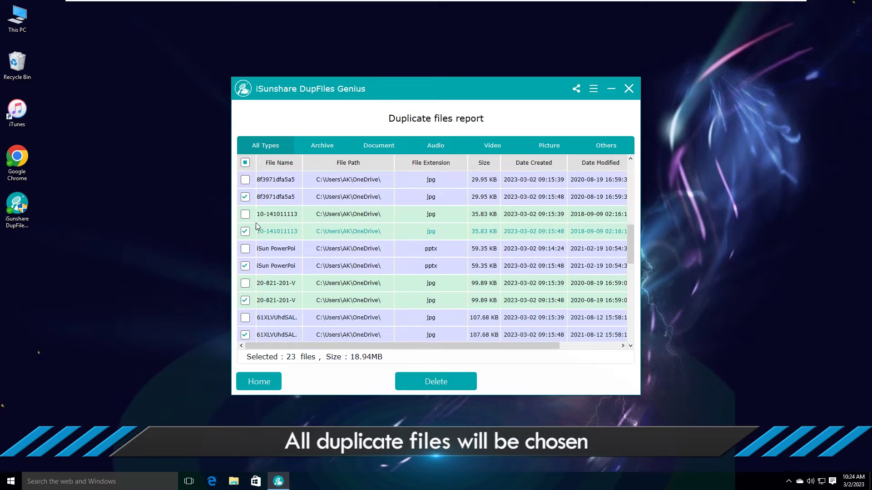
pyautogui.scroll(3, 293, 239)
pyautogui.scroll(2, 293, 241)
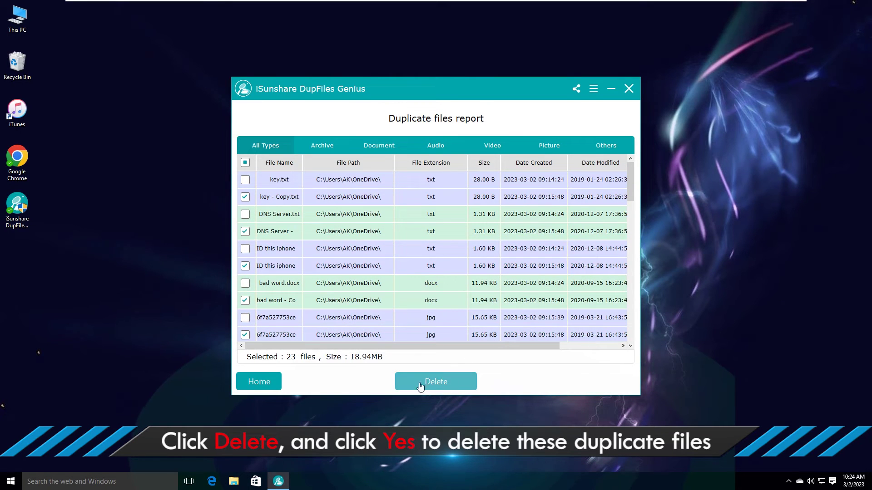
# Step: Delete the 23 ticked duplicates, confirming and dismissing the success message
pyautogui.click(436, 384)
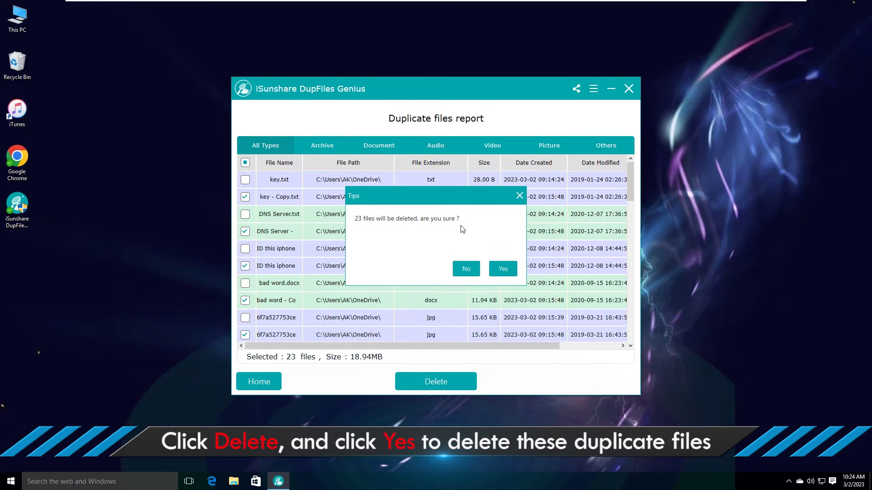
pyautogui.click(503, 269)
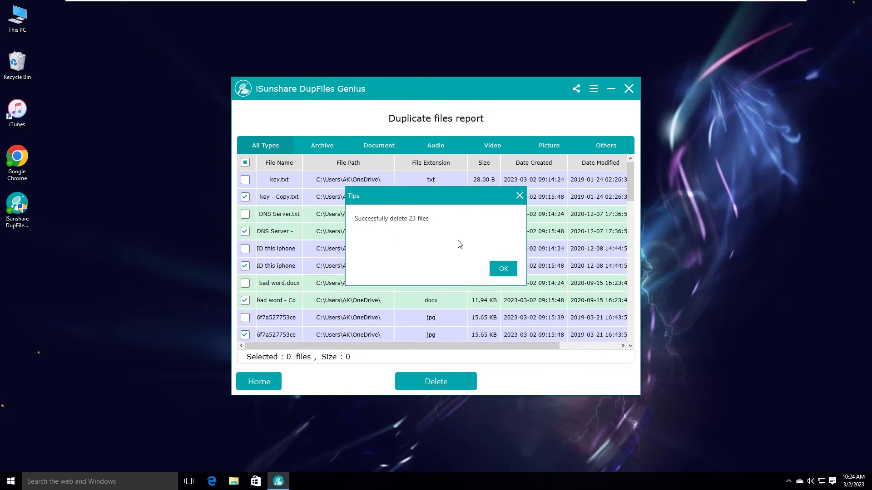
pyautogui.click(502, 268)
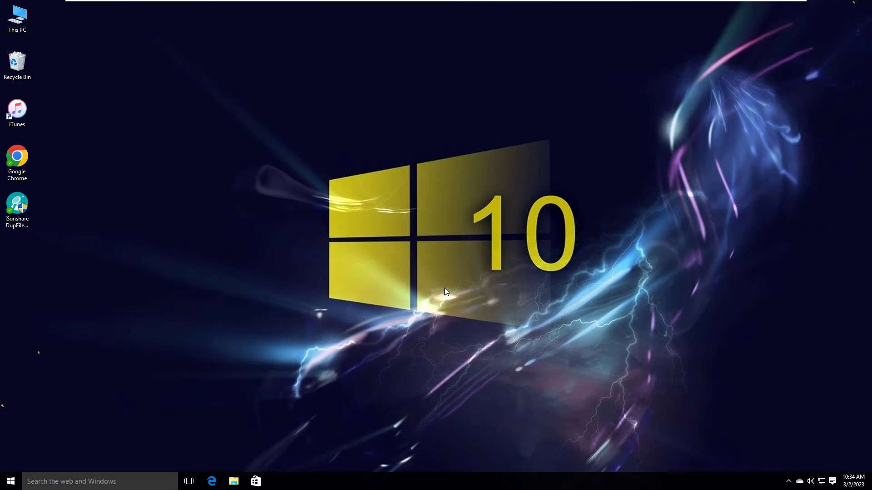
# Step: In OneDrive settings' Office tab, keep the merge-changes-or-keep-both-copies conflict option and save
pyautogui.click(800, 482)
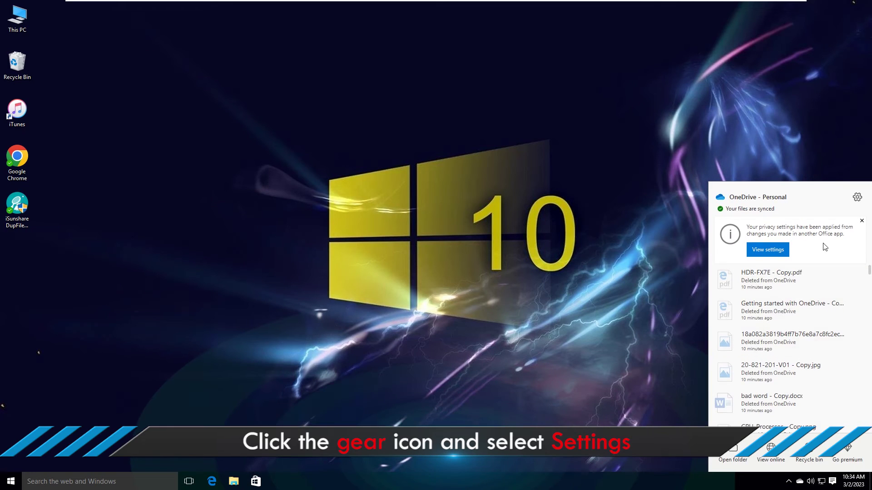
pyautogui.click(857, 198)
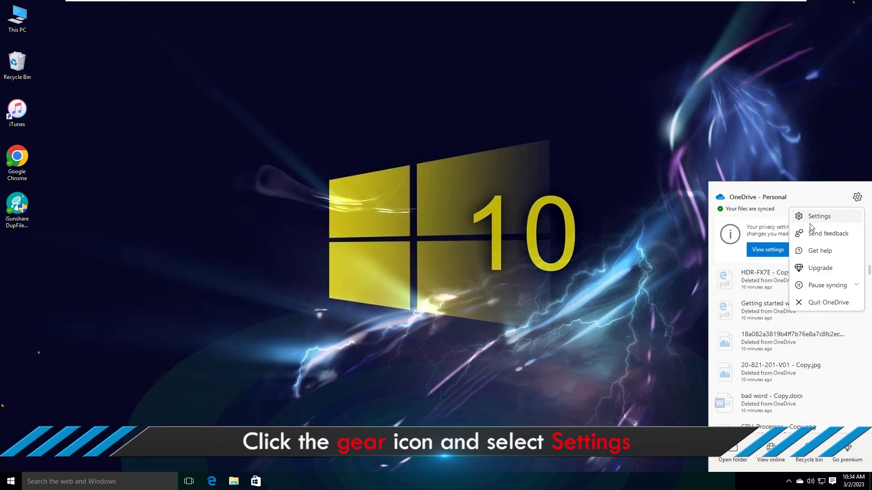
pyautogui.click(819, 217)
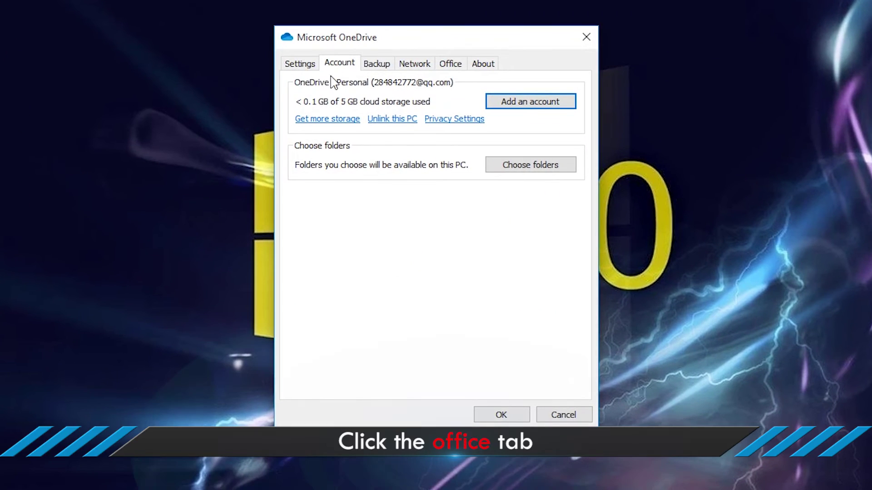
pyautogui.click(458, 69)
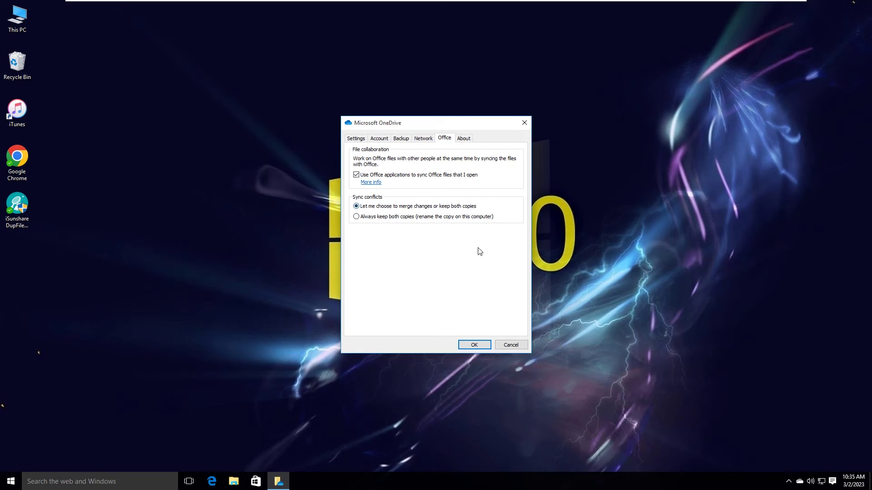
pyautogui.click(473, 345)
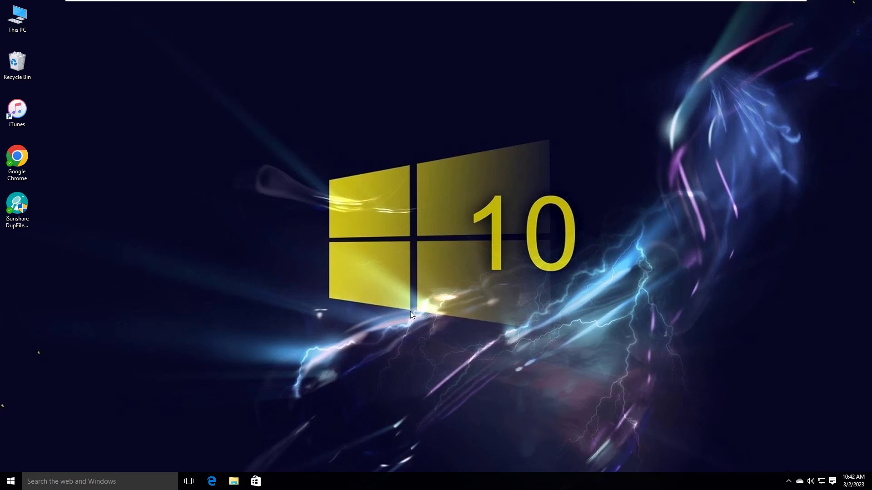
# Step: Open Credential Manager from a Windows search
pyautogui.click(36, 482)
pyautogui.write('Credential Manager')
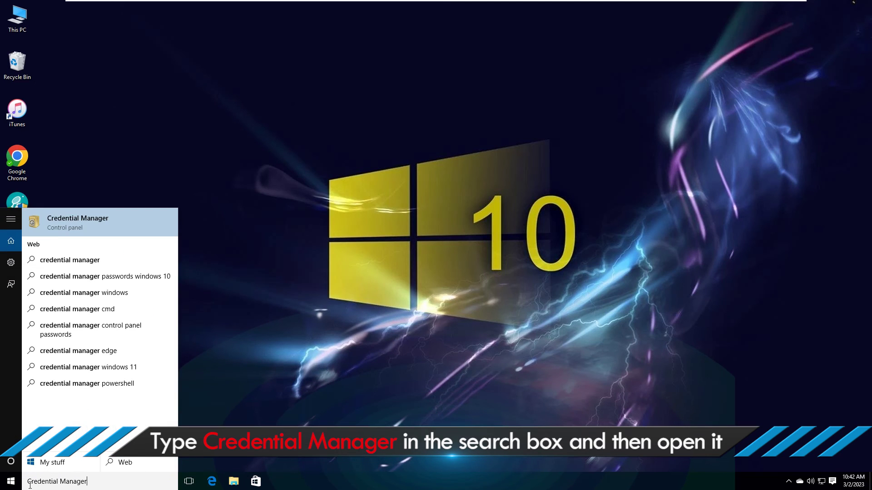
pyautogui.click(76, 219)
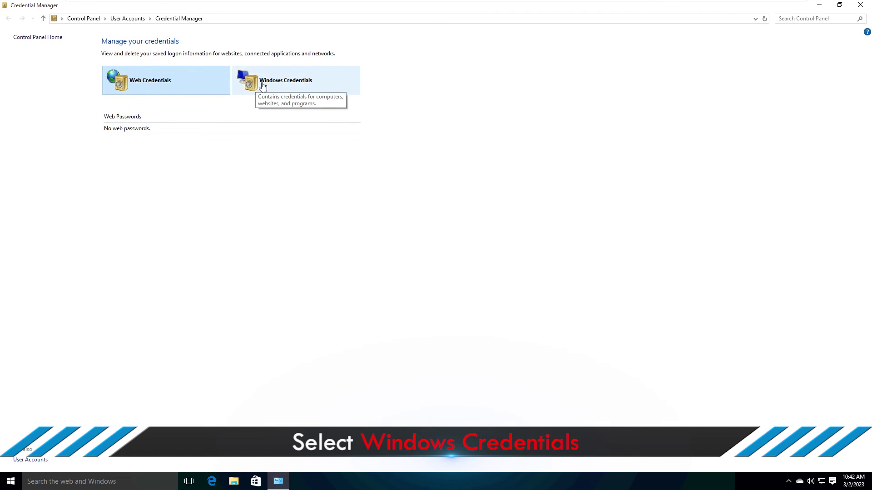
# Step: Permanently remove the OneDrive Cached Credential Business entry from Windows Credentials
pyautogui.click(297, 85)
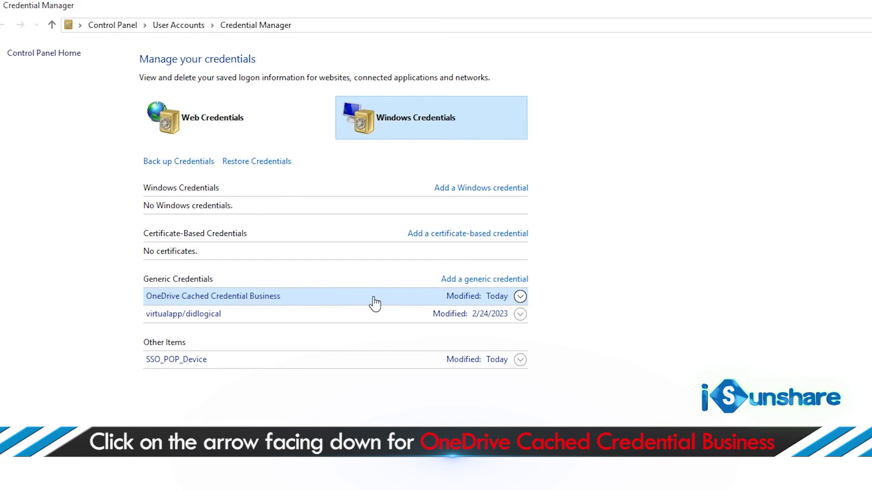
pyautogui.click(520, 297)
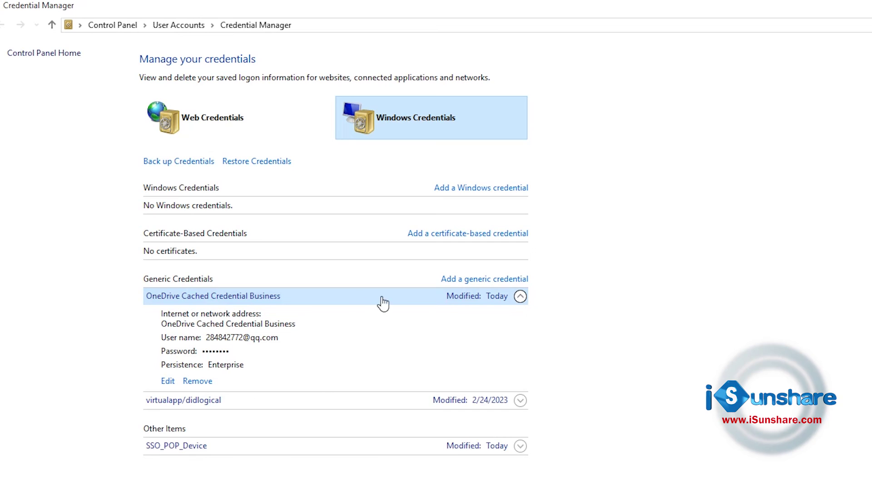
pyautogui.click(199, 382)
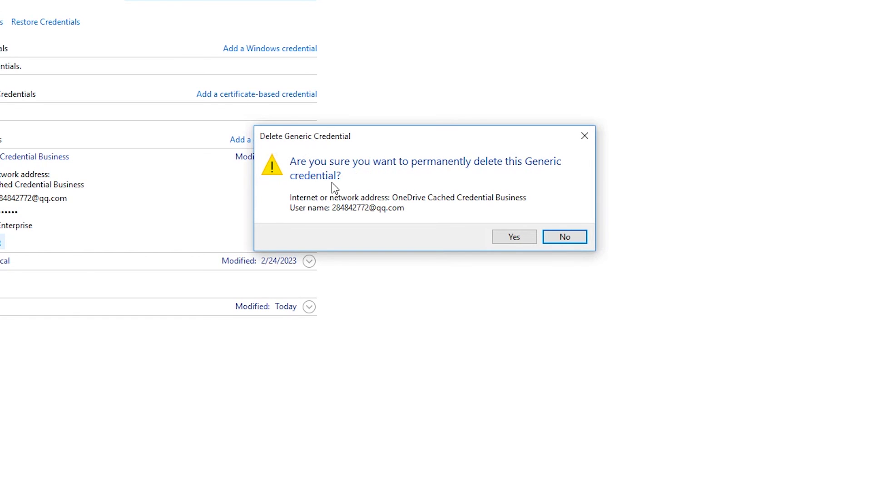
pyautogui.click(514, 238)
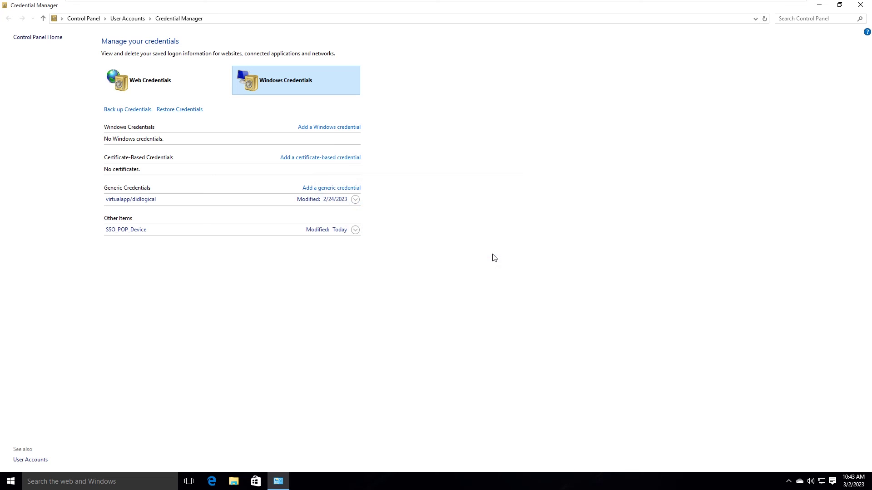
# Step: Close the Credential Manager window to return to the desktop
pyautogui.click(860, 4)
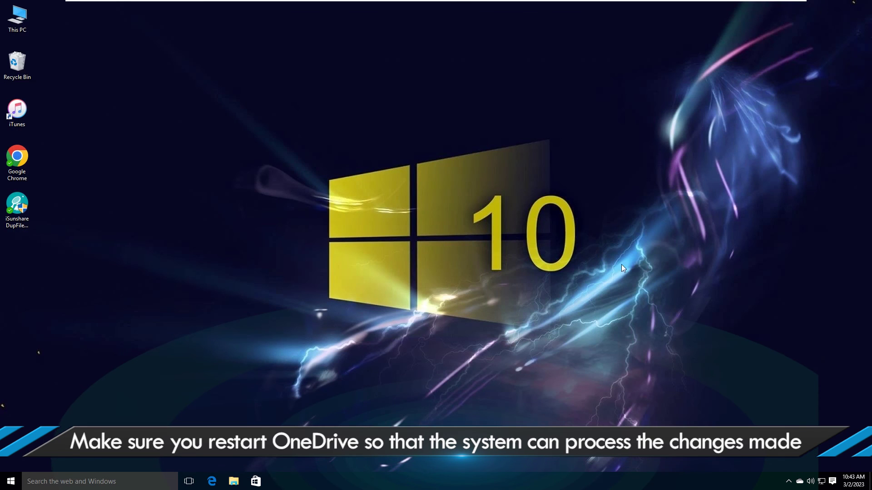